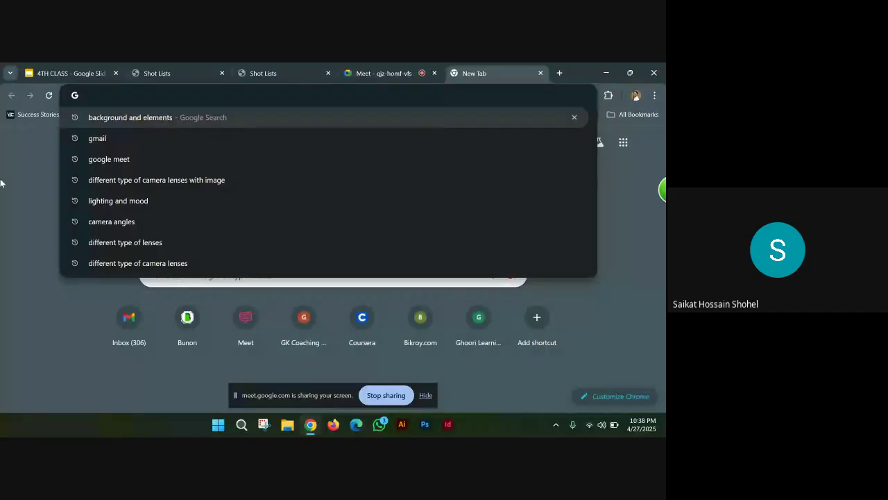
- Open ChatGPT and create an image from the copied prompt for a candle product shot with a solid white or black background, emphasizing shape and details
{"action": "left_click", "coordinate": [151, 115]}
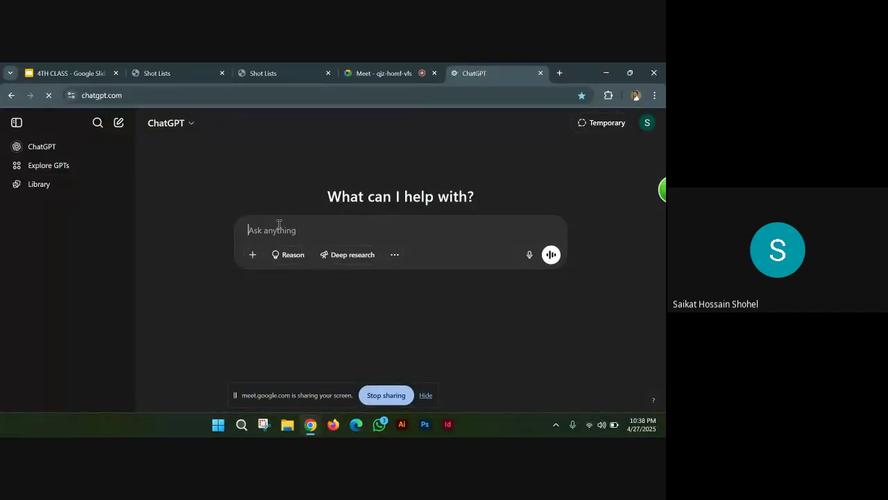
{"action": "left_click", "coordinate": [397, 255]}
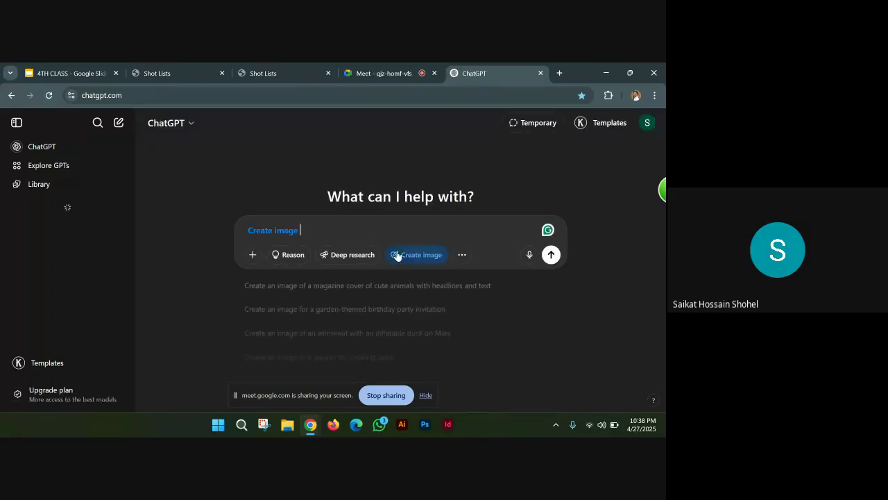
{"action": "right_click", "coordinate": [325, 228]}
{"action": "left_click", "coordinate": [347, 273]}
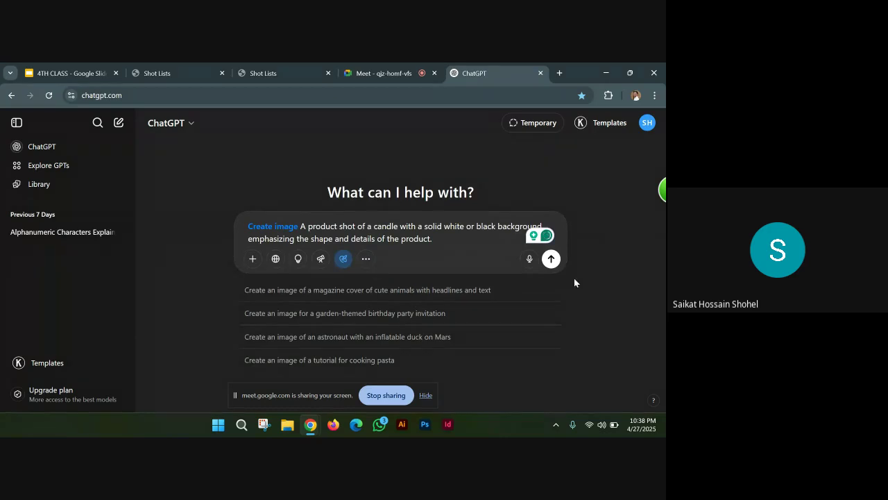
{"action": "left_click", "coordinate": [551, 258]}
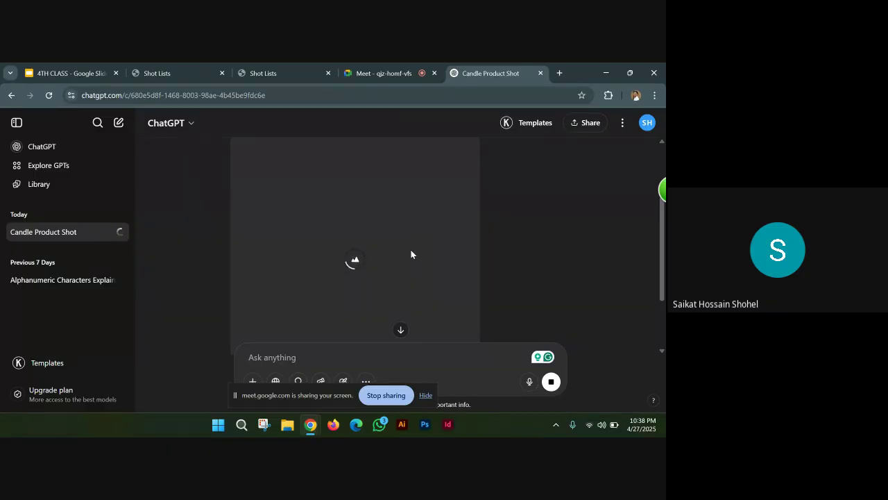
{"action": "scroll", "coordinate": [406, 245], "scroll_direction": "down", "scroll_amount": 1}
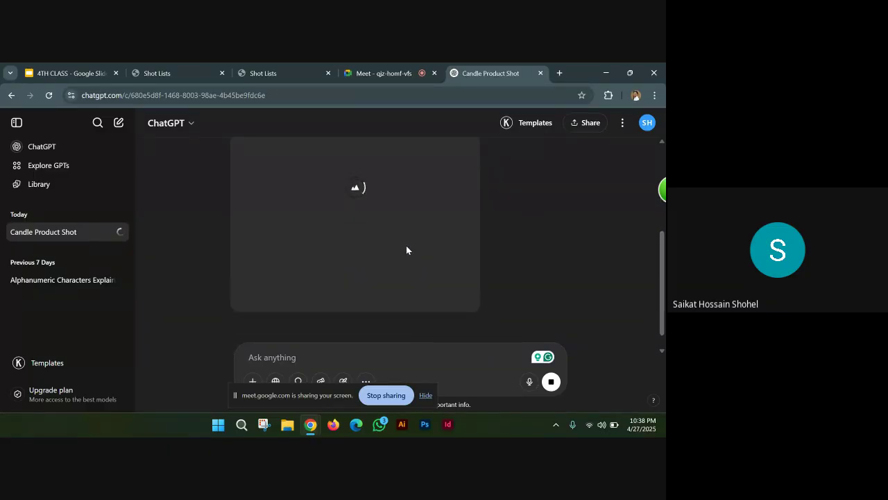
{"action": "scroll", "coordinate": [377, 247], "scroll_direction": "down", "scroll_amount": 1}
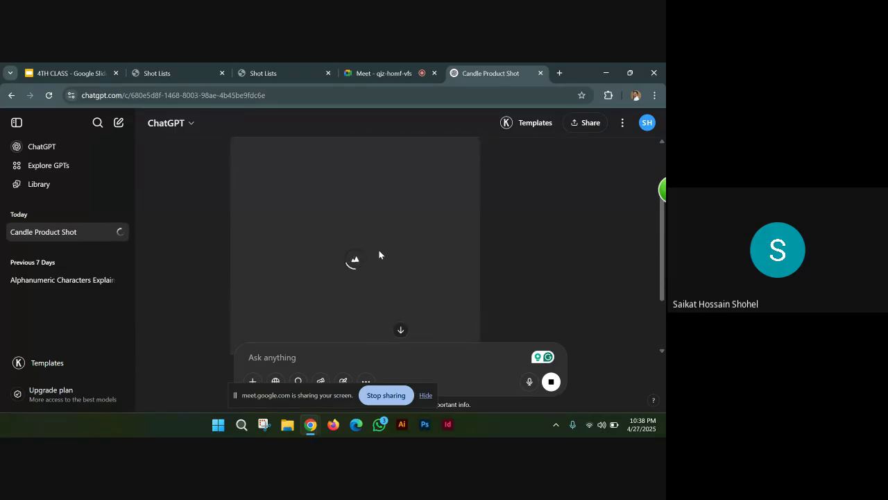
{"action": "scroll", "coordinate": [379, 250], "scroll_direction": "up", "scroll_amount": 2}
{"action": "scroll", "coordinate": [379, 254], "scroll_direction": "down", "scroll_amount": 1}
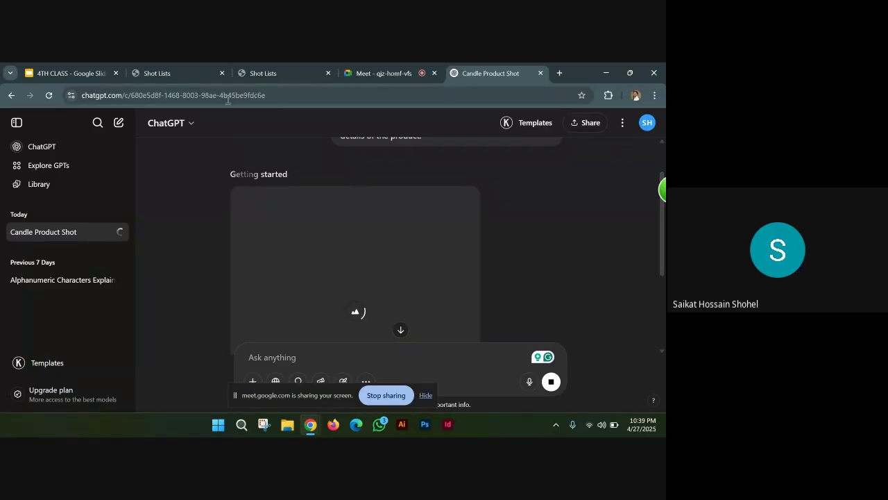
{"action": "left_click", "coordinate": [387, 77]}
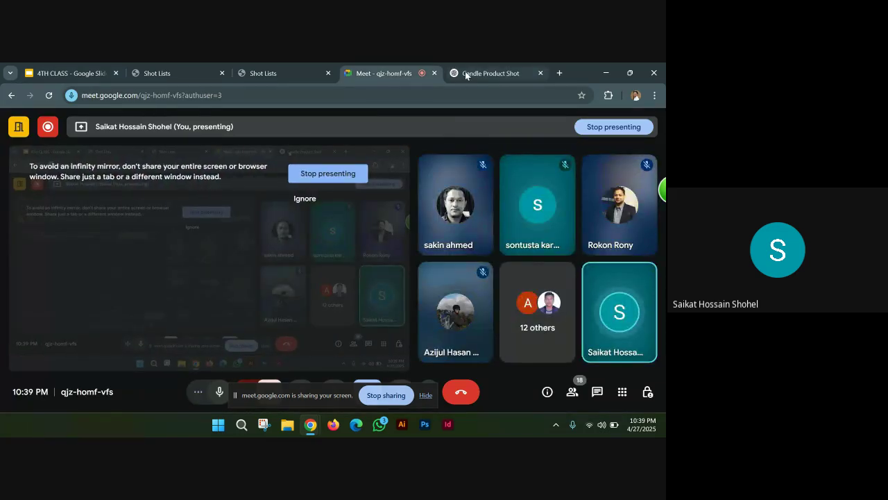
{"action": "left_click", "coordinate": [489, 73]}
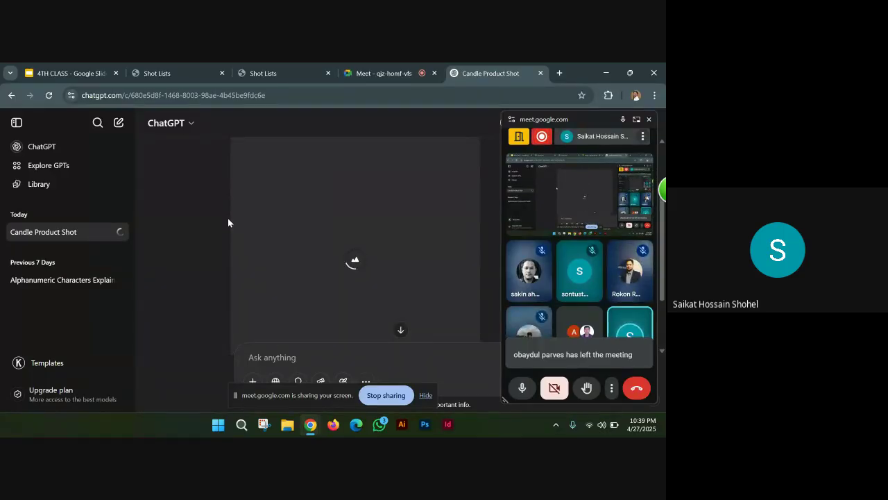
{"action": "scroll", "coordinate": [227, 220], "scroll_direction": "down", "scroll_amount": 2}
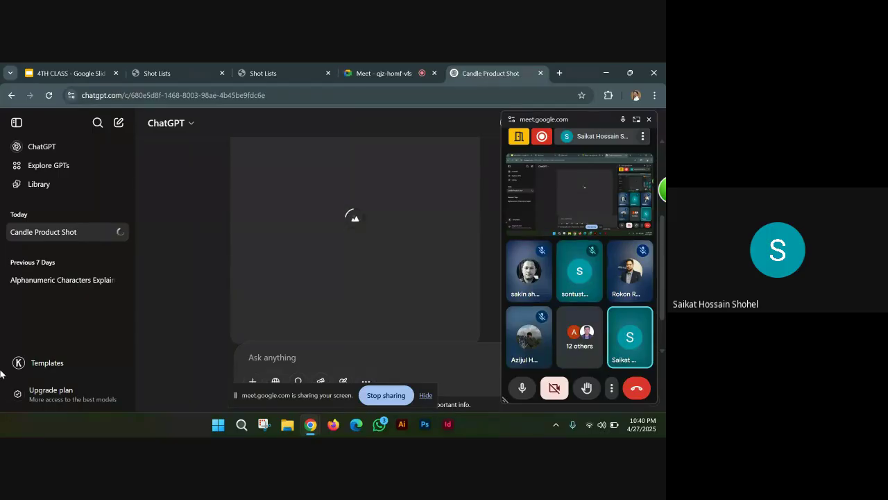
{"action": "scroll", "coordinate": [379, 198], "scroll_direction": "up", "scroll_amount": 1}
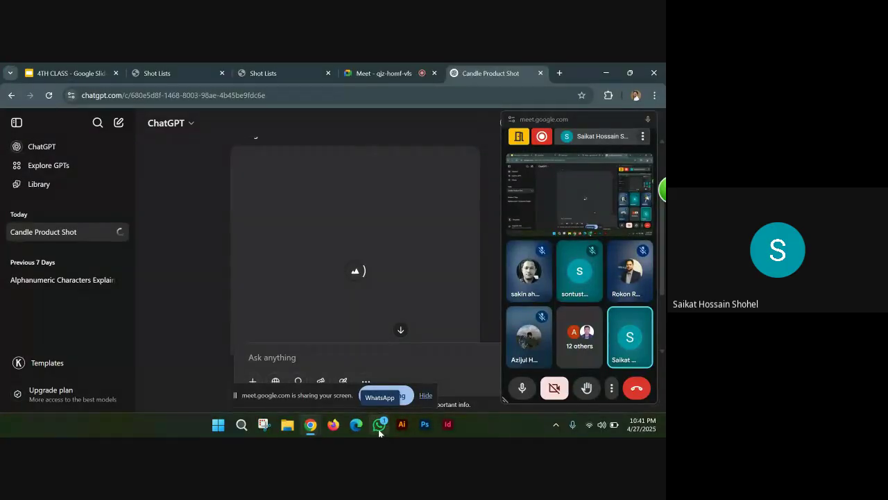
- Open the shared ChatGPT conversation link from the NextGen AI Lab group in WhatsApp and dismiss the floating Meet window
{"action": "left_click", "coordinate": [379, 427]}
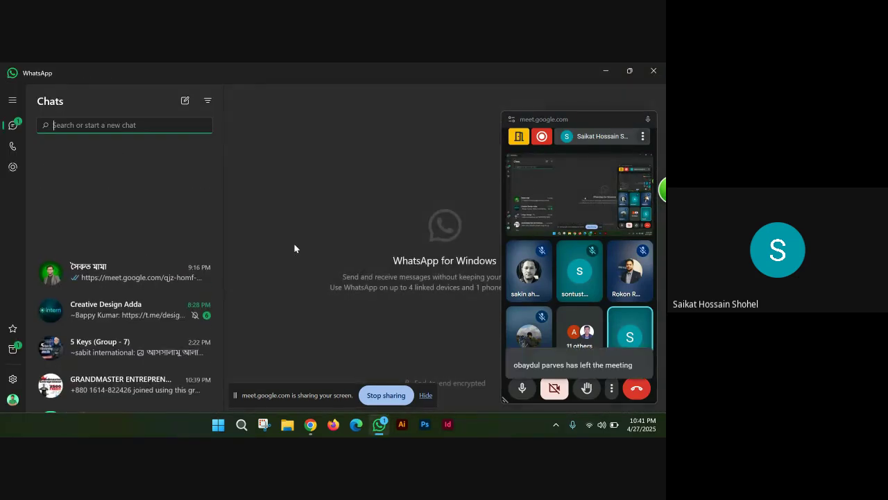
{"action": "left_click", "coordinate": [115, 166]}
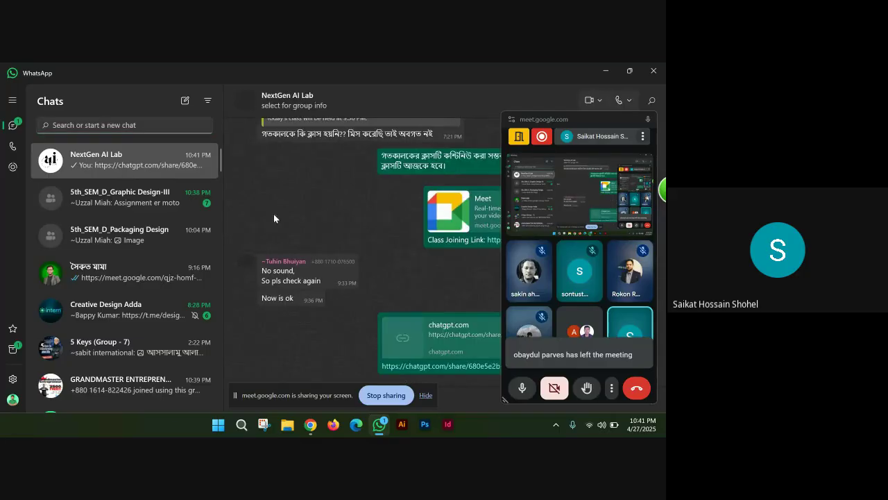
{"action": "left_click", "coordinate": [418, 368]}
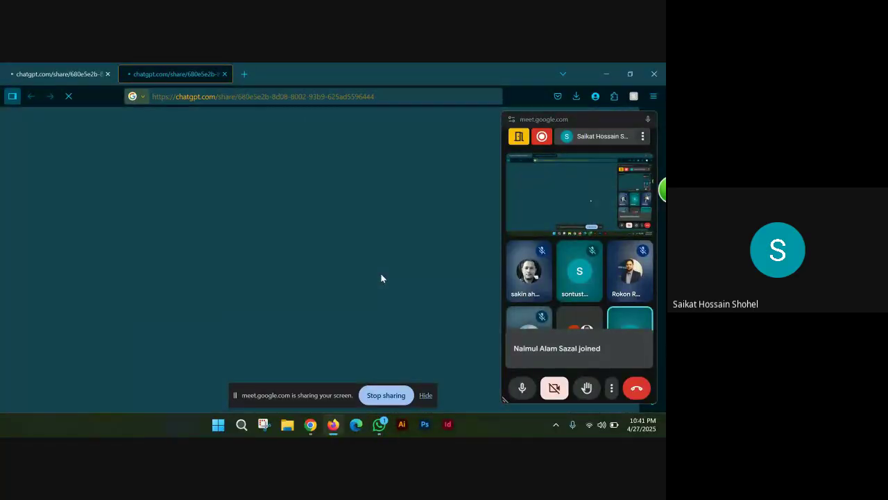
{"action": "left_click", "coordinate": [315, 75]}
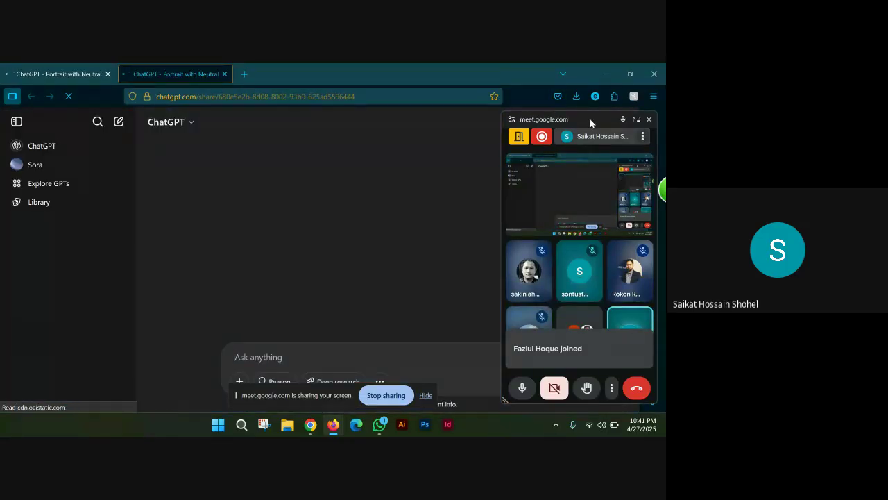
{"action": "left_click_drag", "start_coordinate": [584, 120], "coordinate": [559, 125]}
{"action": "left_click", "coordinate": [576, 114]}
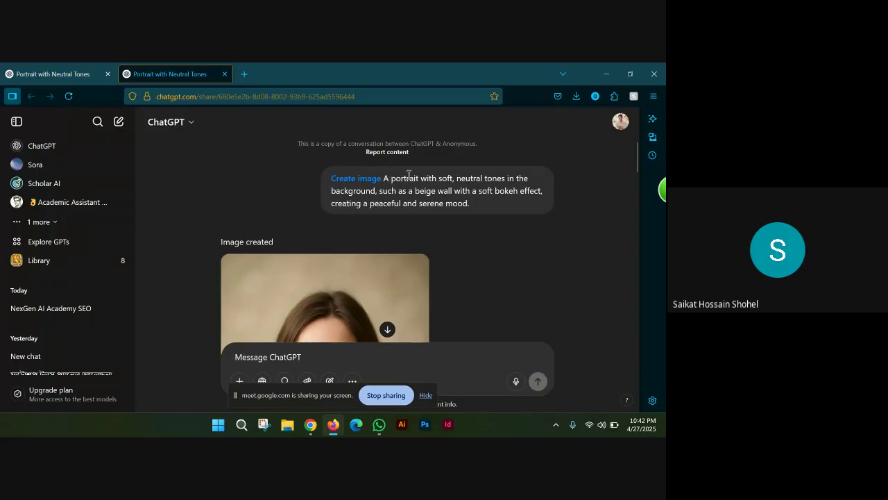
- Review the neutral-tone portrait prompt and its generated image in the shared conversation
{"action": "left_click_drag", "start_coordinate": [389, 180], "coordinate": [476, 204]}
{"action": "left_click", "coordinate": [450, 182]}
{"action": "scroll", "coordinate": [454, 212], "scroll_direction": "down", "scroll_amount": 3}
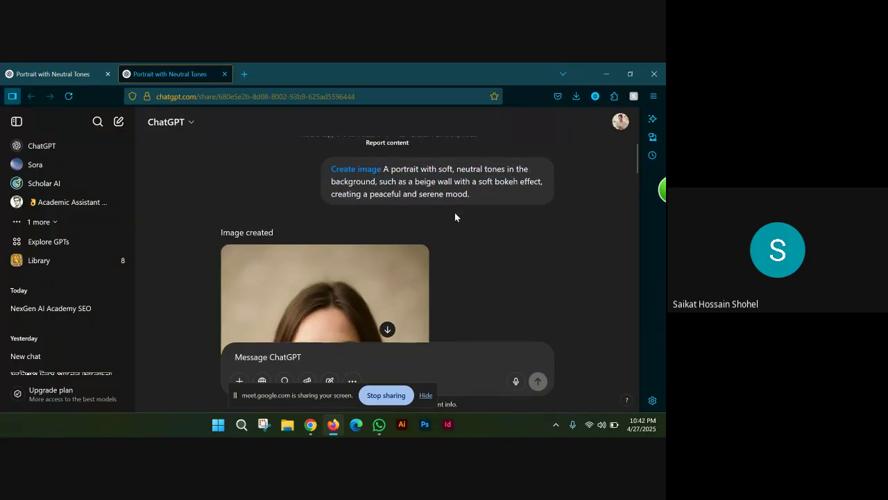
{"action": "scroll", "coordinate": [468, 256], "scroll_direction": "down", "scroll_amount": 5}
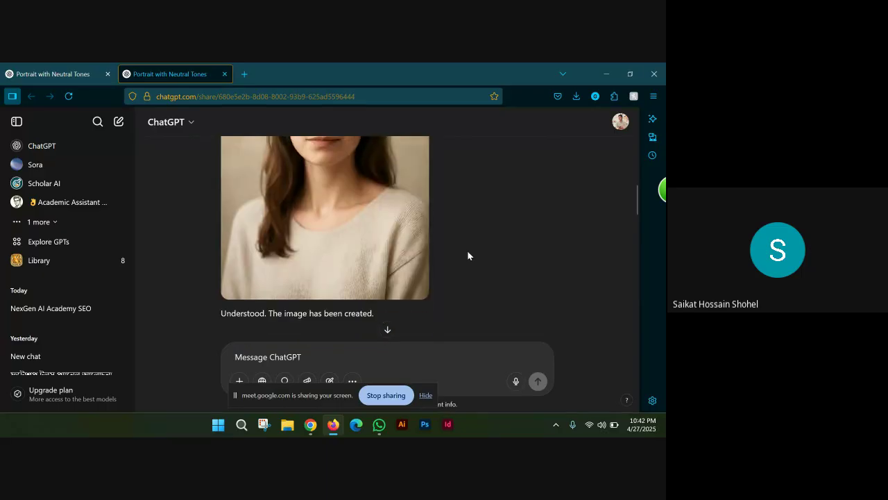
- Examine the prompt about a child playing in the park, view its generated image enlarged, and return to the conversation
{"action": "scroll", "coordinate": [467, 249], "scroll_direction": "down", "scroll_amount": 2}
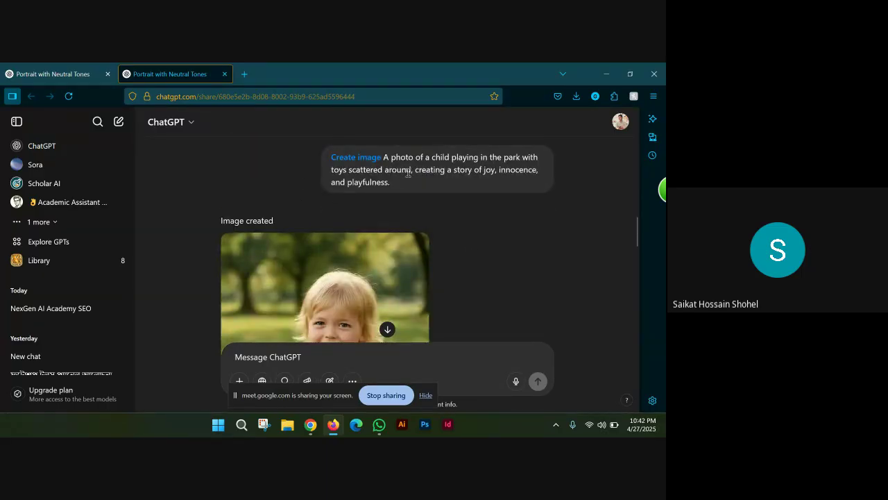
{"action": "left_click_drag", "start_coordinate": [408, 173], "coordinate": [481, 170]}
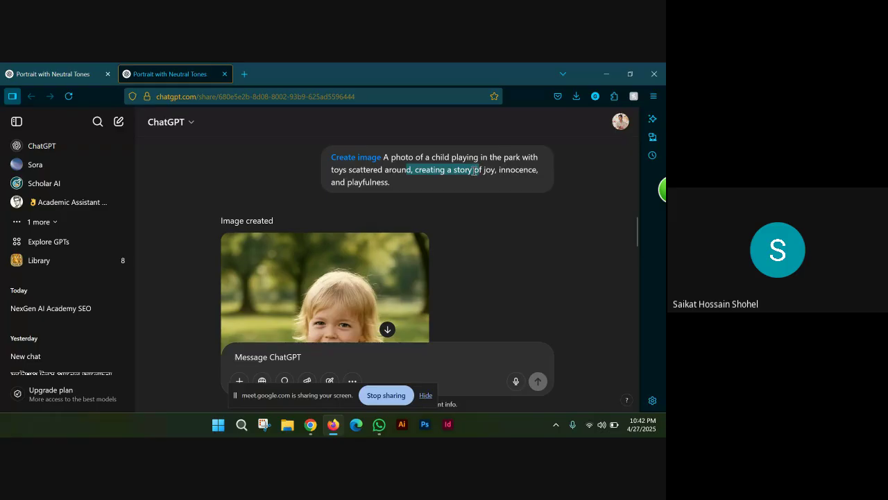
{"action": "left_click", "coordinate": [458, 215]}
{"action": "scroll", "coordinate": [458, 223], "scroll_direction": "down", "scroll_amount": 5}
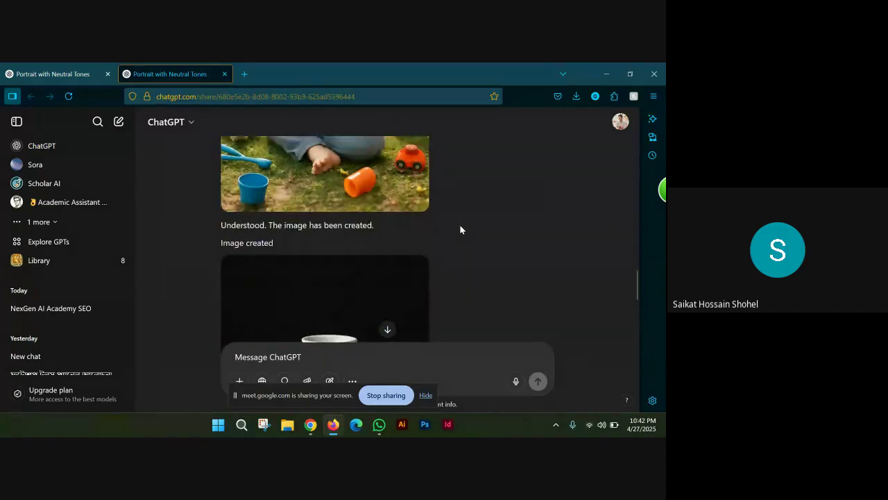
{"action": "scroll", "coordinate": [460, 224], "scroll_direction": "up", "scroll_amount": 3}
{"action": "left_click", "coordinate": [387, 220]}
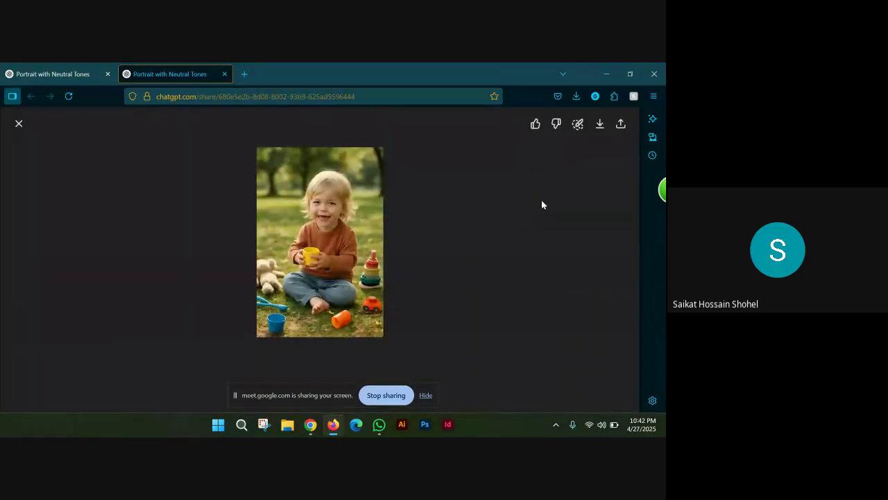
{"action": "left_click", "coordinate": [19, 125]}
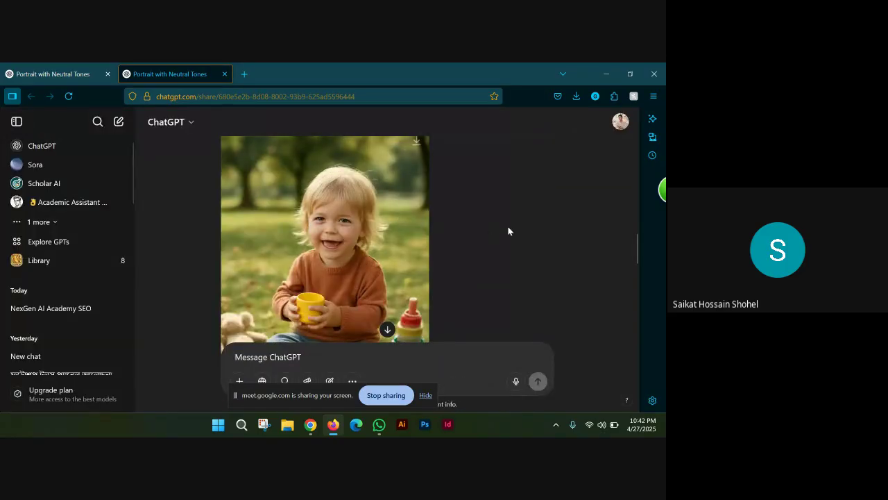
- Examine the generated white vase image on a black background, view it enlarged, and return to the conversation
{"action": "scroll", "coordinate": [476, 226], "scroll_direction": "down", "scroll_amount": 8}
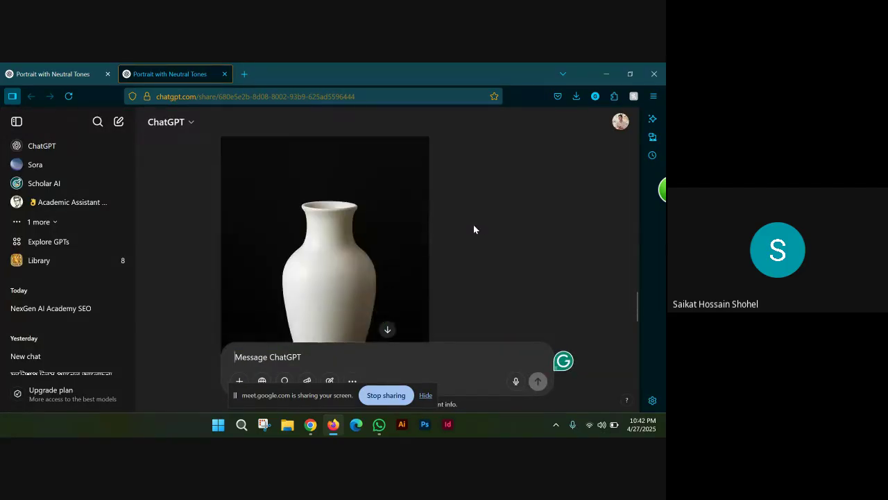
{"action": "scroll", "coordinate": [475, 229], "scroll_direction": "up", "scroll_amount": 4}
{"action": "scroll", "coordinate": [476, 229], "scroll_direction": "down", "scroll_amount": 5}
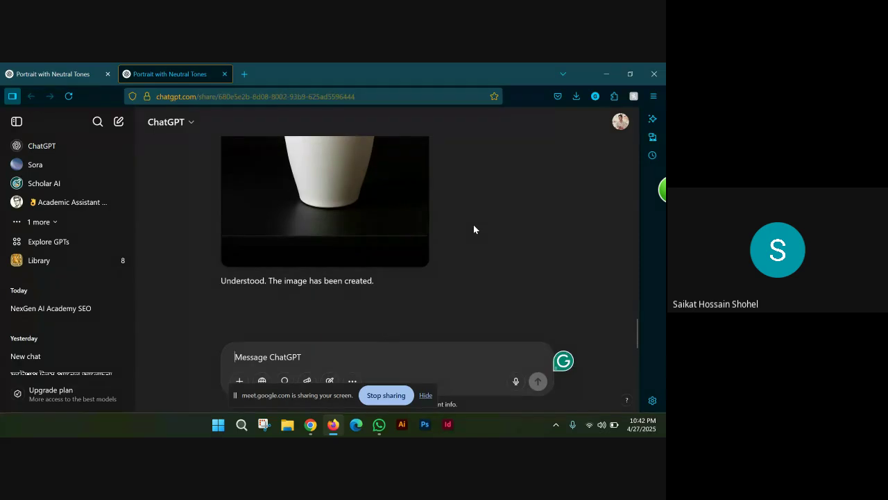
{"action": "scroll", "coordinate": [476, 230], "scroll_direction": "up", "scroll_amount": 1}
{"action": "scroll", "coordinate": [474, 230], "scroll_direction": "up", "scroll_amount": 3}
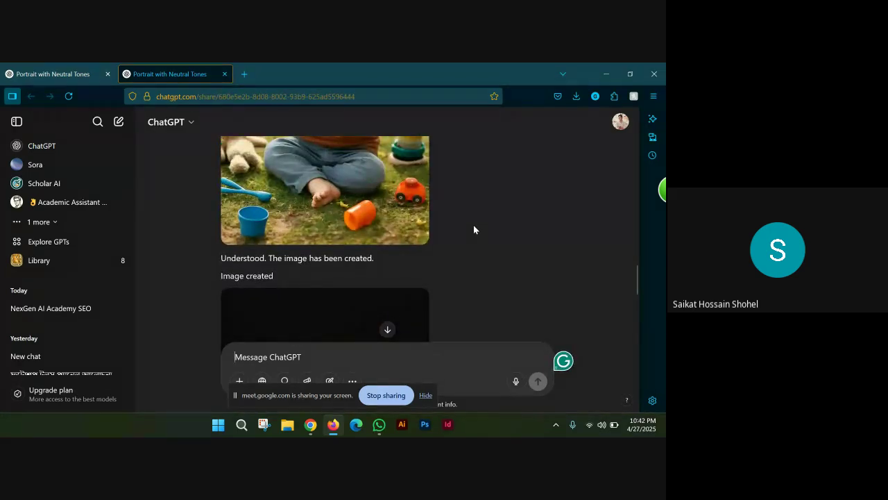
{"action": "scroll", "coordinate": [474, 229], "scroll_direction": "down", "scroll_amount": 3}
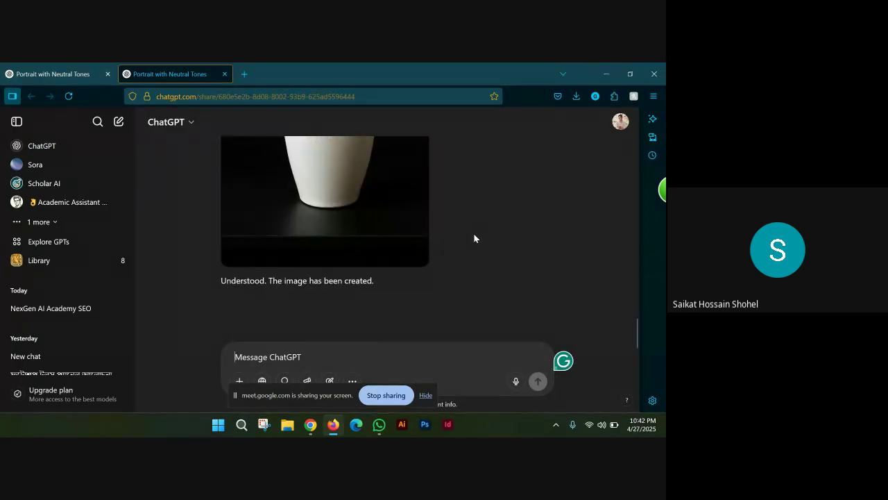
{"action": "scroll", "coordinate": [476, 242], "scroll_direction": "up", "scroll_amount": 3}
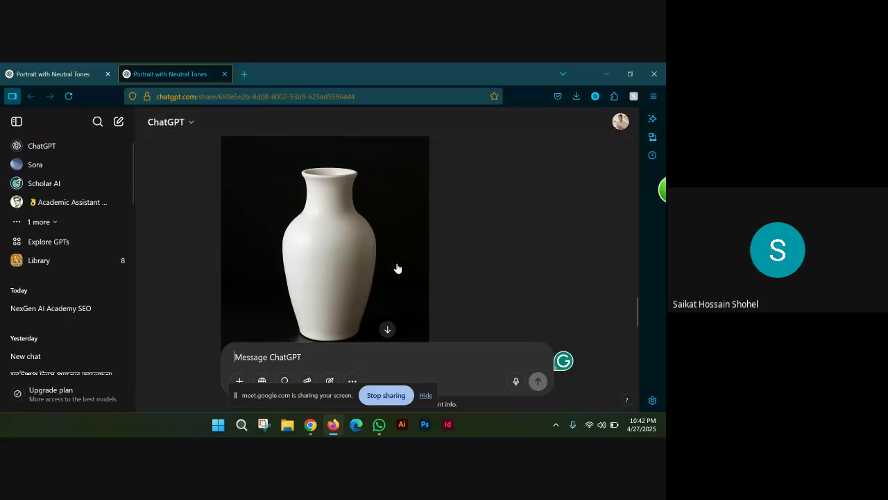
{"action": "left_click", "coordinate": [343, 241]}
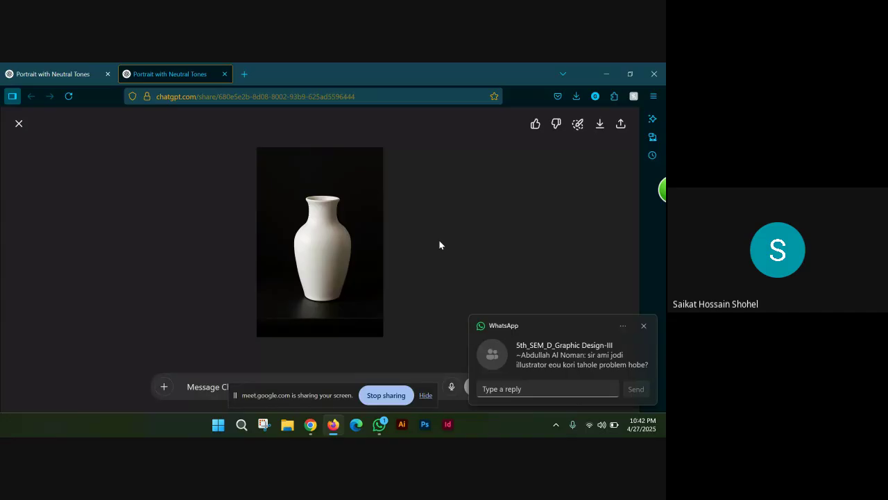
{"action": "left_click", "coordinate": [19, 124]}
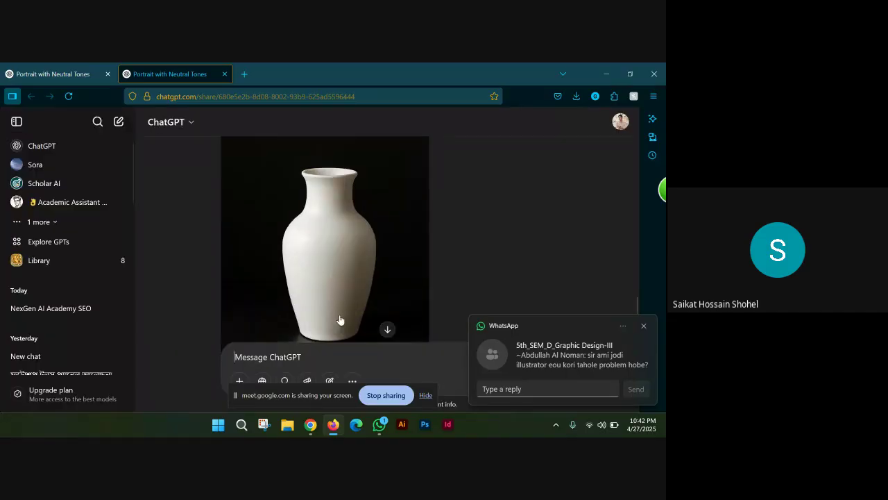
- Switch back to the Candle Product Shot chat in Chrome and review its prompt and the generated candle image
{"action": "mouse_move", "coordinate": [309, 424]}
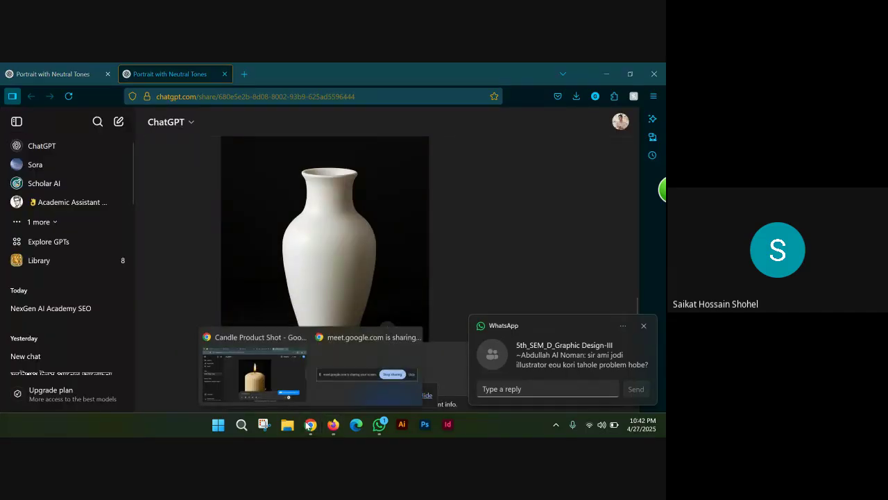
{"action": "left_click", "coordinate": [253, 375]}
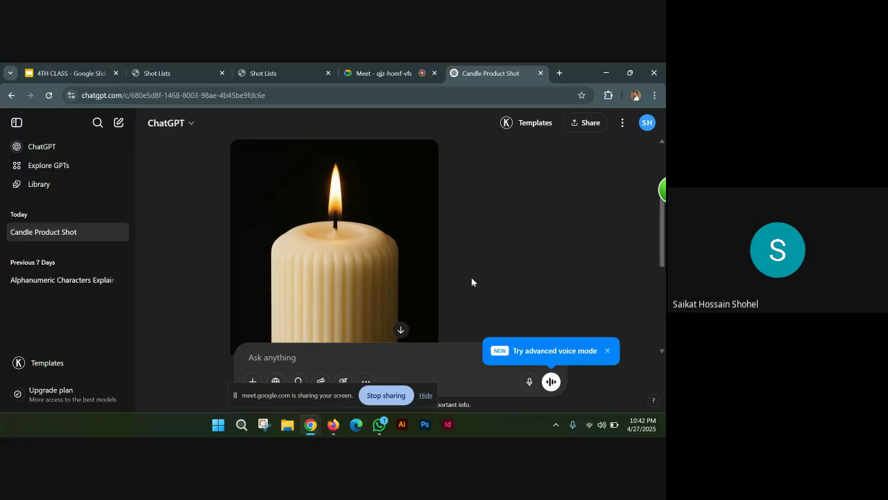
{"action": "scroll", "coordinate": [472, 270], "scroll_direction": "up", "scroll_amount": 2}
{"action": "mouse_move", "coordinate": [415, 163]}
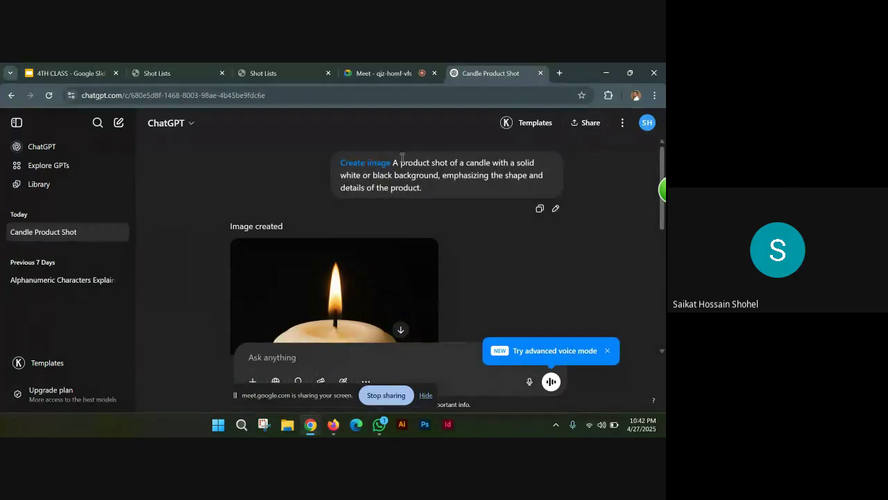
{"action": "left_click_drag", "start_coordinate": [394, 163], "coordinate": [408, 182]}
{"action": "left_click", "coordinate": [421, 186]}
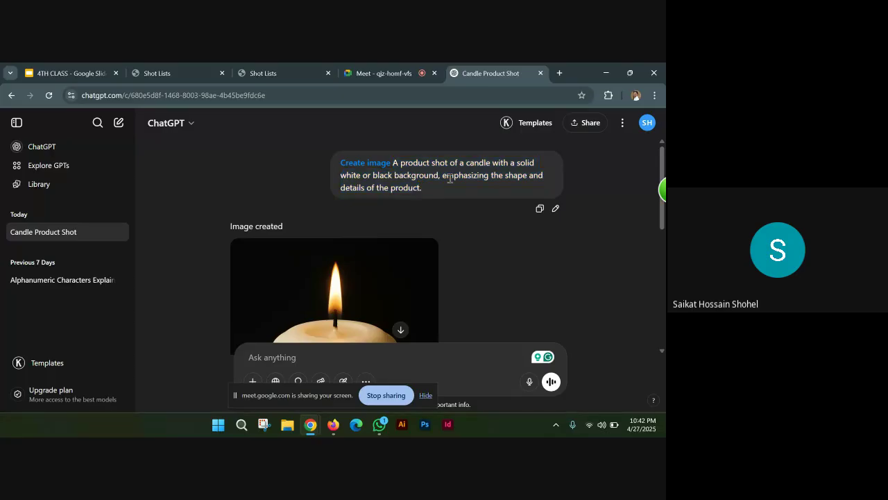
{"action": "scroll", "coordinate": [399, 236], "scroll_direction": "down", "scroll_amount": 3}
{"action": "scroll", "coordinate": [358, 279], "scroll_direction": "down", "scroll_amount": 2}
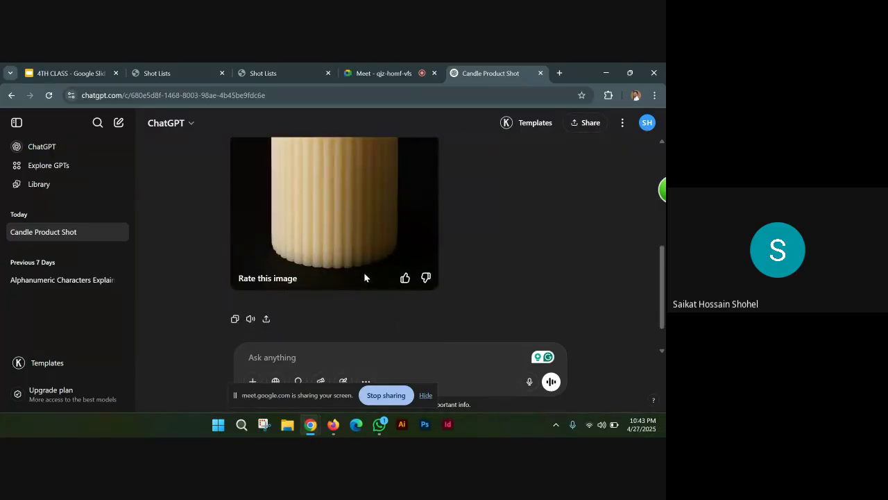
- Return to the 4TH CLASS presentation and highlight the candle product shot example on the Solid Color Background slide
{"action": "scroll", "coordinate": [363, 279], "scroll_direction": "up", "scroll_amount": 3}
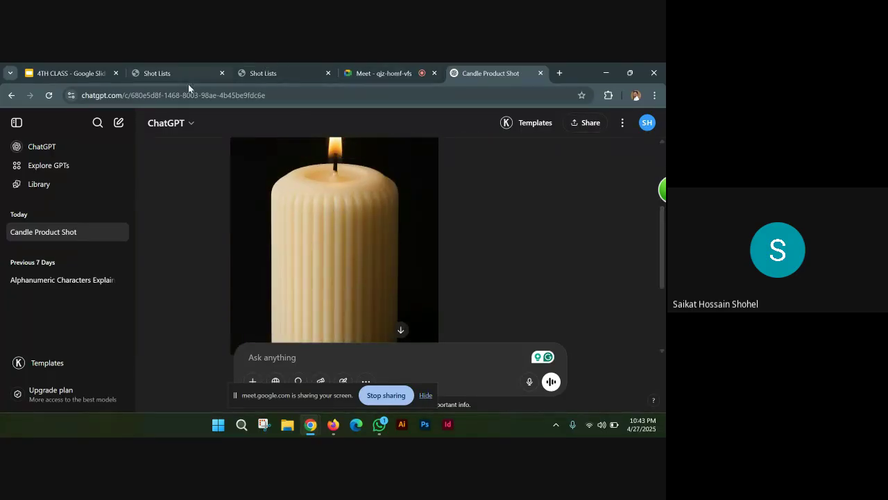
{"action": "left_click", "coordinate": [81, 67]}
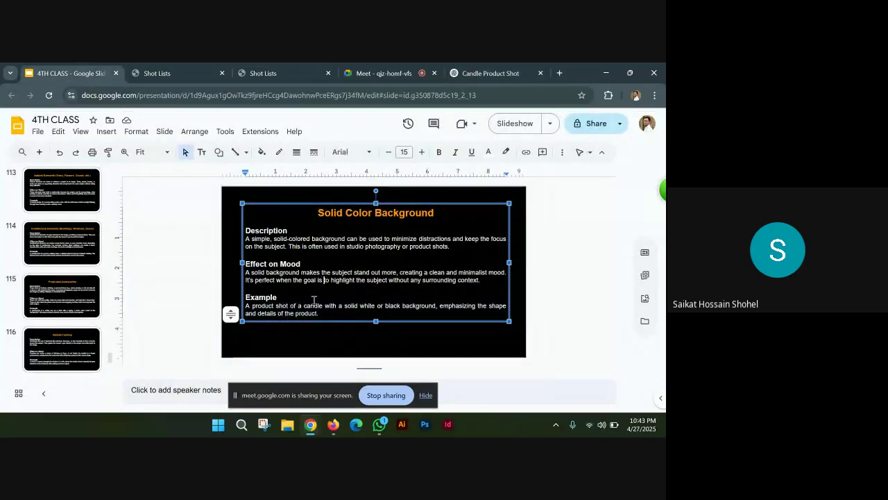
{"action": "triple_click", "coordinate": [286, 305]}
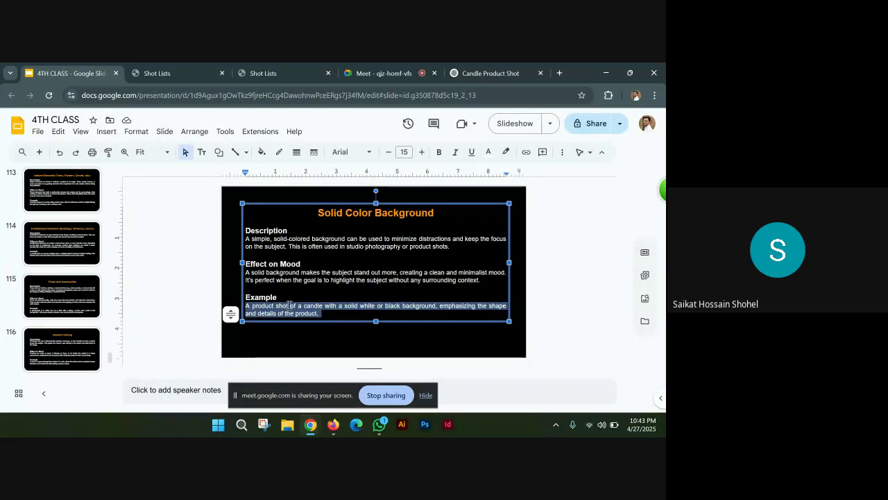
{"action": "left_click", "coordinate": [289, 305]}
{"action": "triple_click", "coordinate": [289, 305]}
{"action": "left_click", "coordinate": [290, 305]}
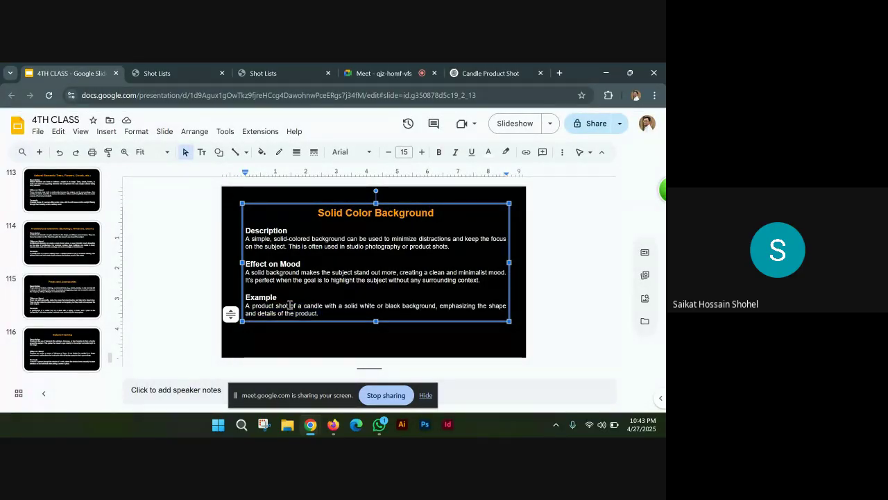
{"action": "triple_click", "coordinate": [290, 306]}
{"action": "left_click", "coordinate": [289, 305]}
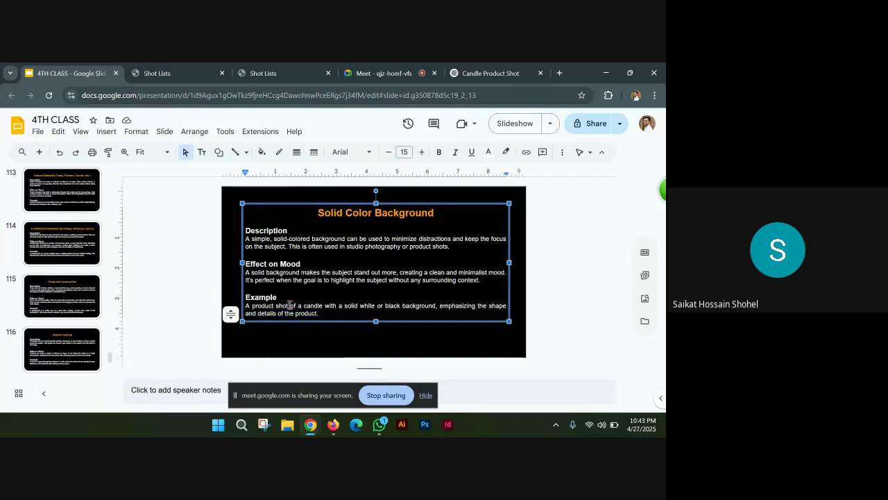
- Go back to the Candle Product Shot chat and view the generated candle image enlarged
{"action": "left_click", "coordinate": [490, 72]}
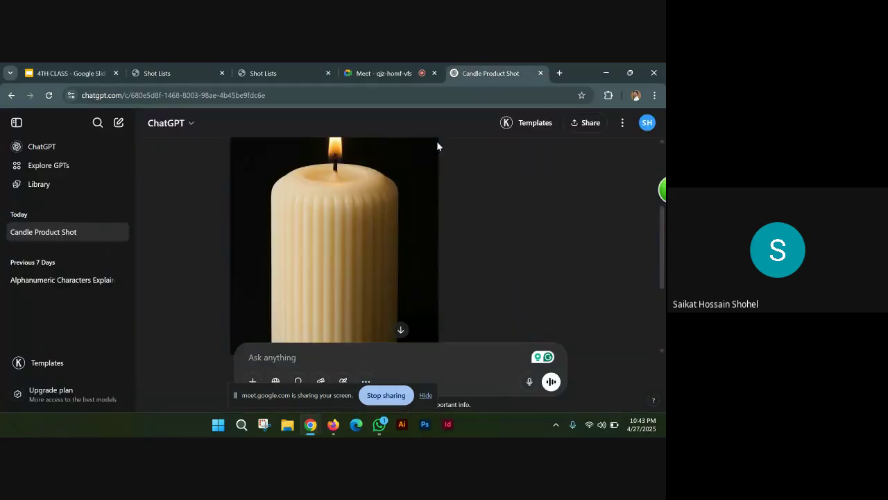
{"action": "left_click", "coordinate": [356, 262]}
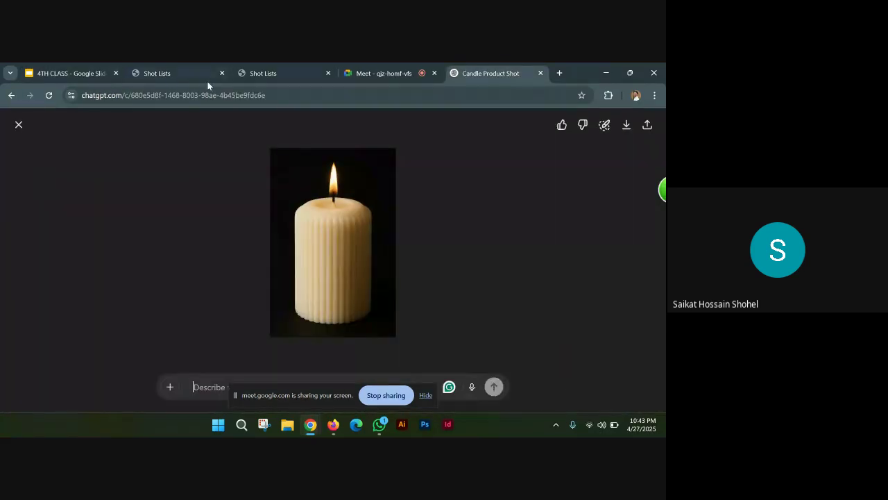
{"action": "mouse_move", "coordinate": [312, 430]}
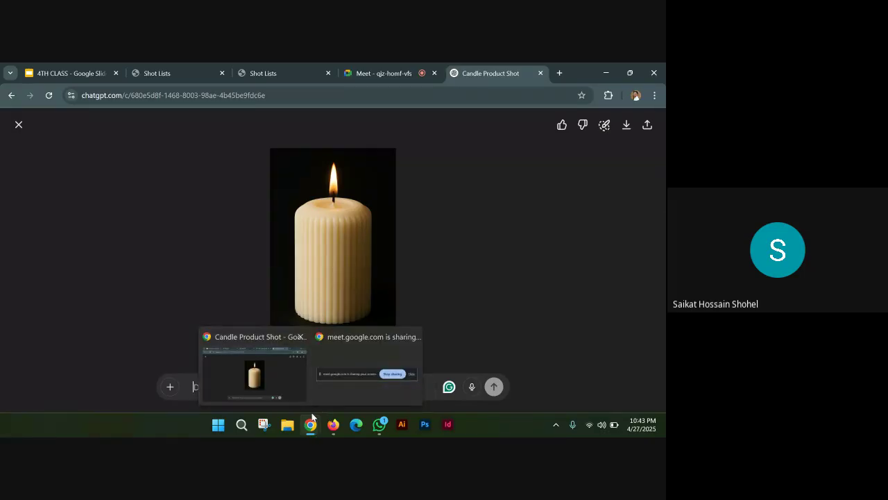
- Switch to the shared conversation in Firefox, view the white vase image enlarged for comparison, and close the enlarged view
{"action": "left_click", "coordinate": [333, 424]}
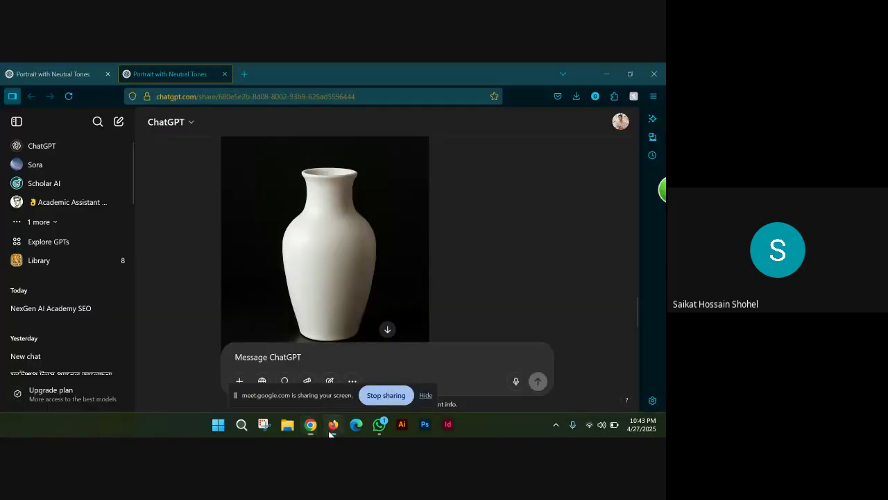
{"action": "left_click", "coordinate": [370, 227]}
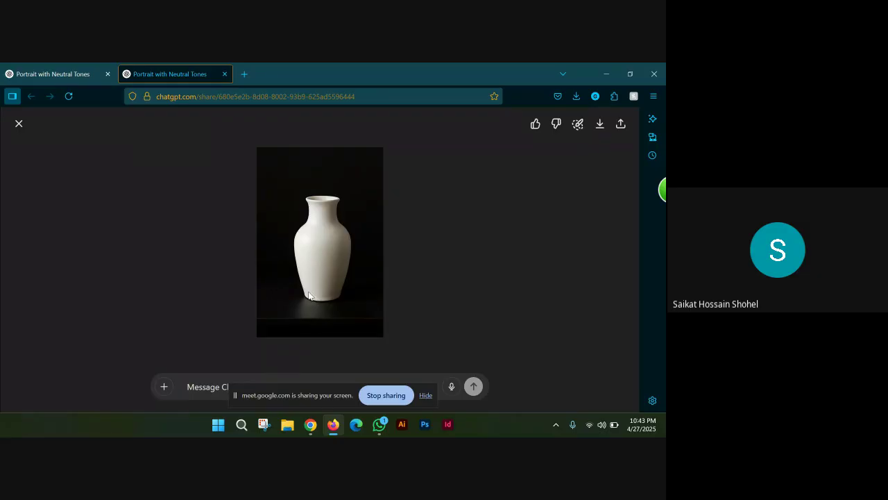
{"action": "left_click", "coordinate": [19, 123]}
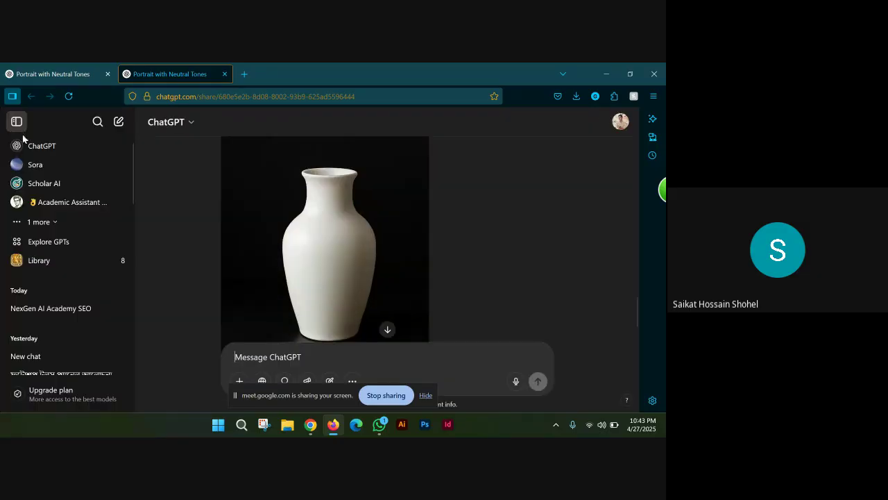
- Skim the shared conversation's prompts and images, highlighting the reply below the vase image
{"action": "scroll", "coordinate": [406, 274], "scroll_direction": "up", "scroll_amount": 10}
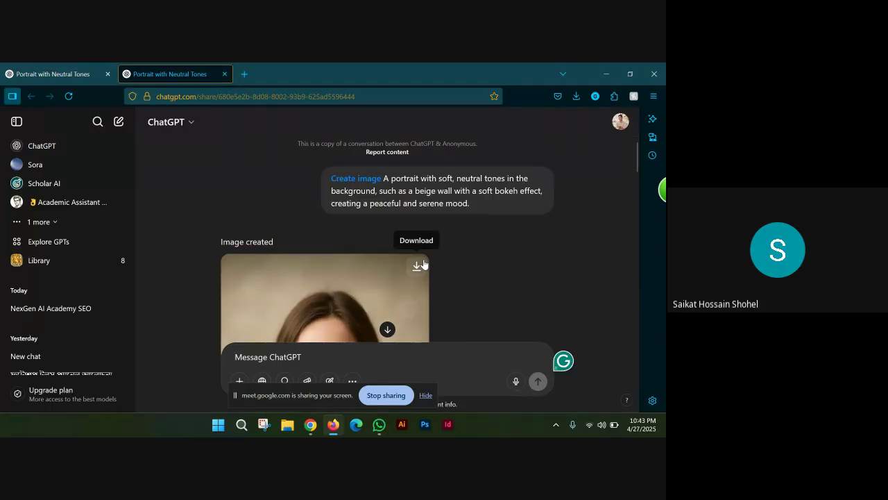
{"action": "scroll", "coordinate": [423, 264], "scroll_direction": "down", "scroll_amount": 15}
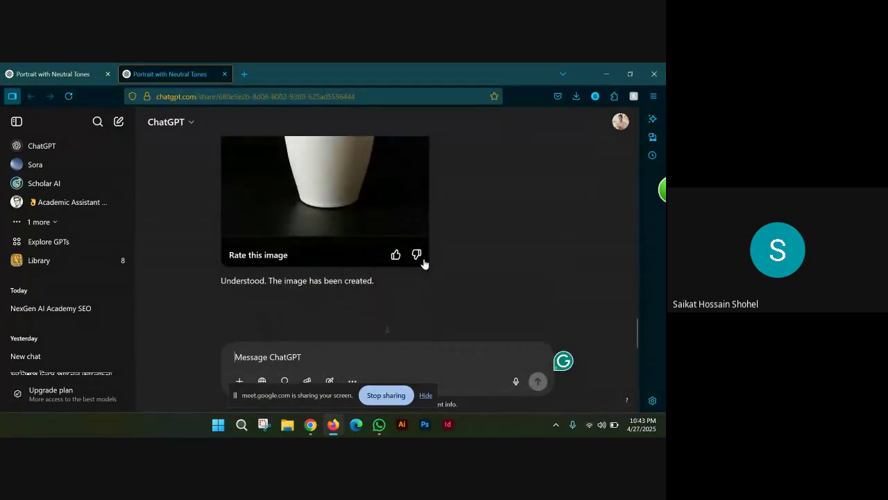
{"action": "triple_click", "coordinate": [327, 281]}
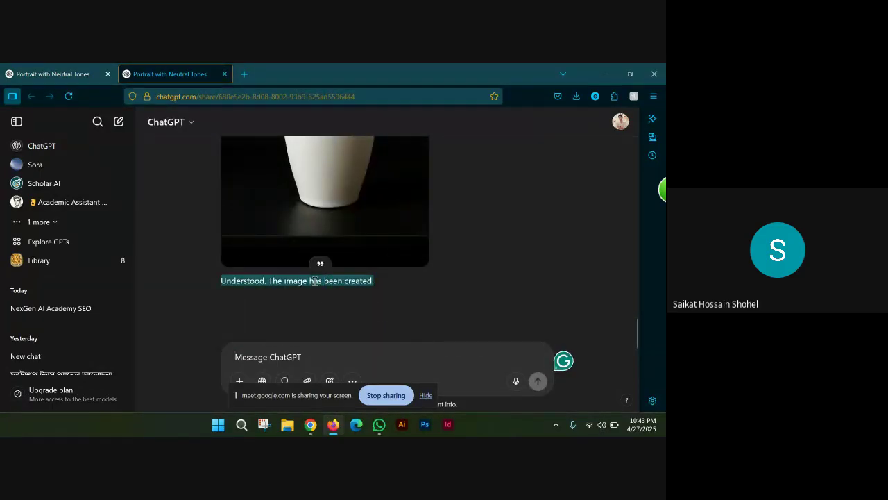
{"action": "scroll", "coordinate": [458, 273], "scroll_direction": "up", "scroll_amount": 10}
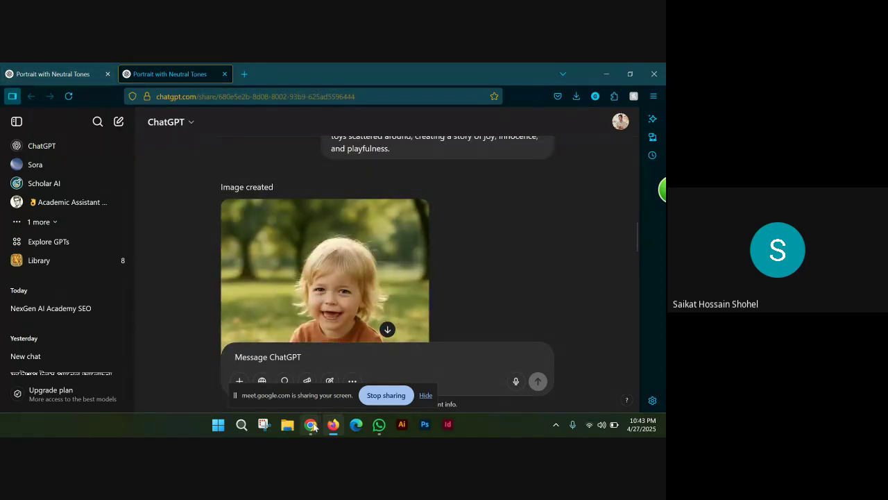
- Switch back to Chrome and bring up the Google Meet call page
{"action": "mouse_move", "coordinate": [310, 424]}
{"action": "left_click", "coordinate": [362, 376]}
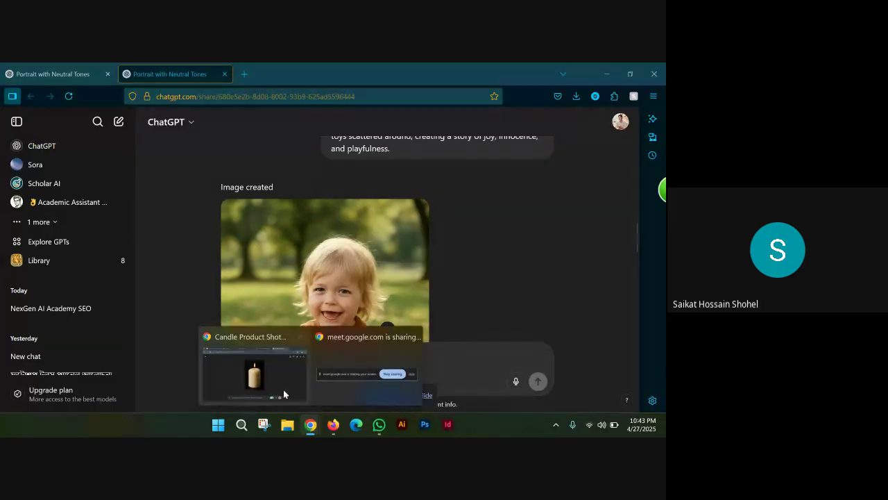
{"action": "left_click", "coordinate": [277, 388]}
{"action": "left_click", "coordinate": [390, 73]}
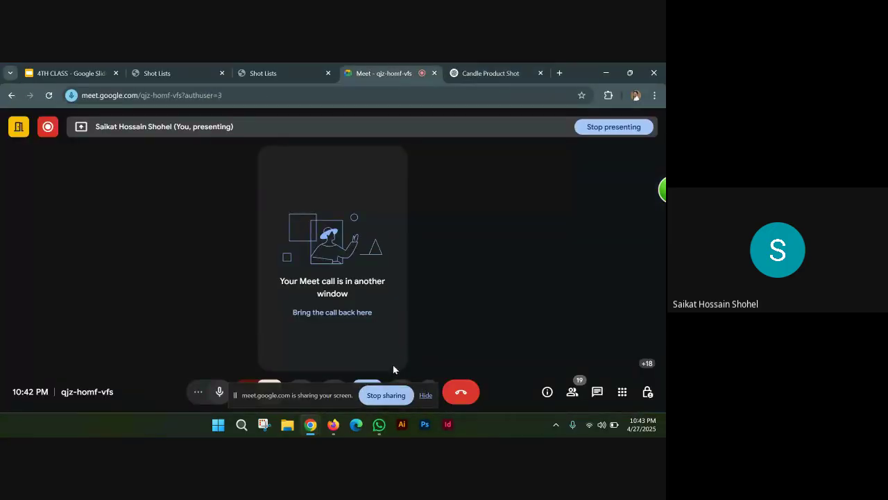